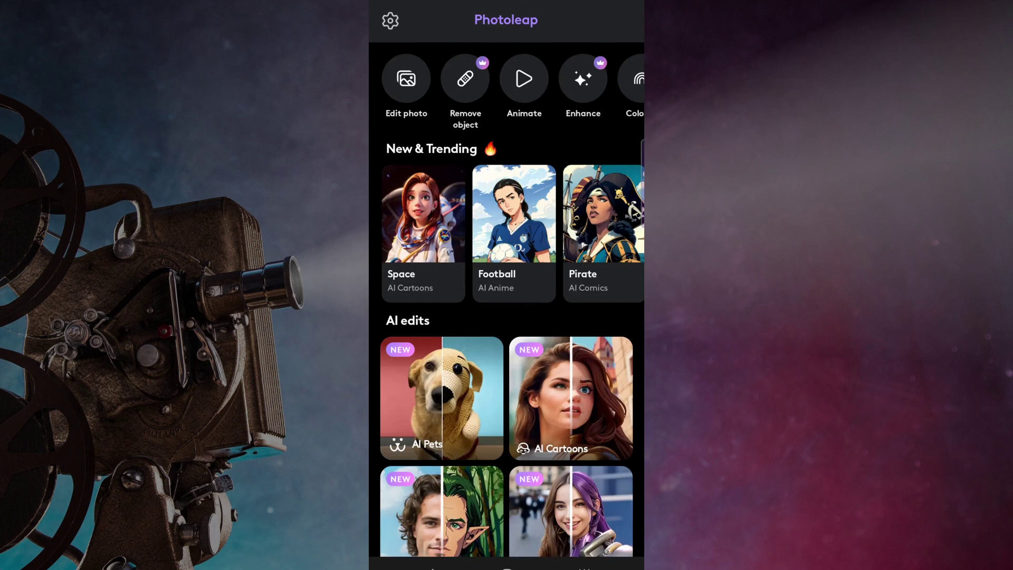
# Step: Open the house line drawing and launch the Scene tool from AI Filters
pyautogui.click(405, 78)
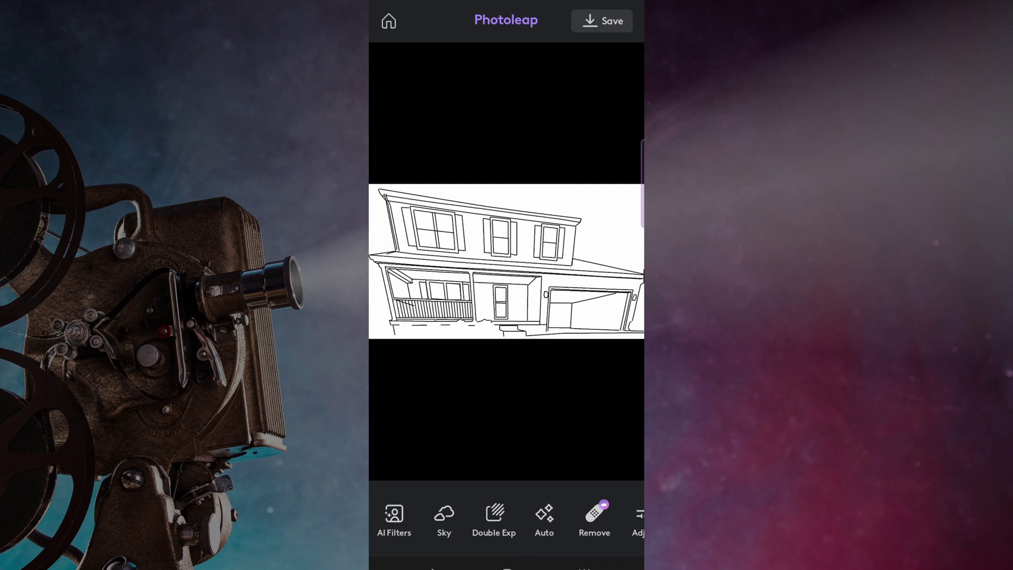
pyautogui.click(393, 522)
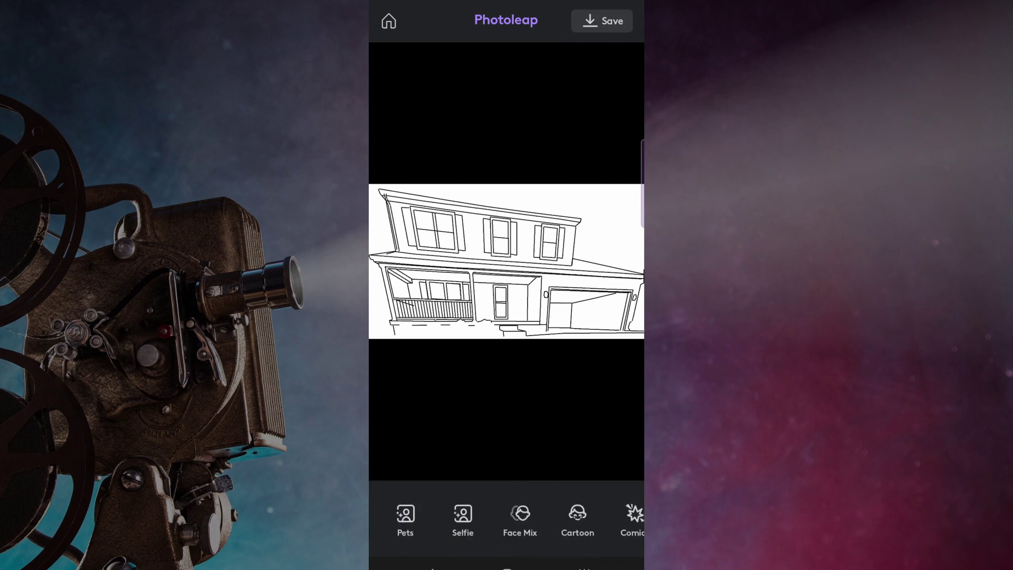
pyautogui.moveTo(586, 519); pyautogui.dragTo(475, 518)
pyautogui.moveTo(586, 519); pyautogui.dragTo(484, 522)
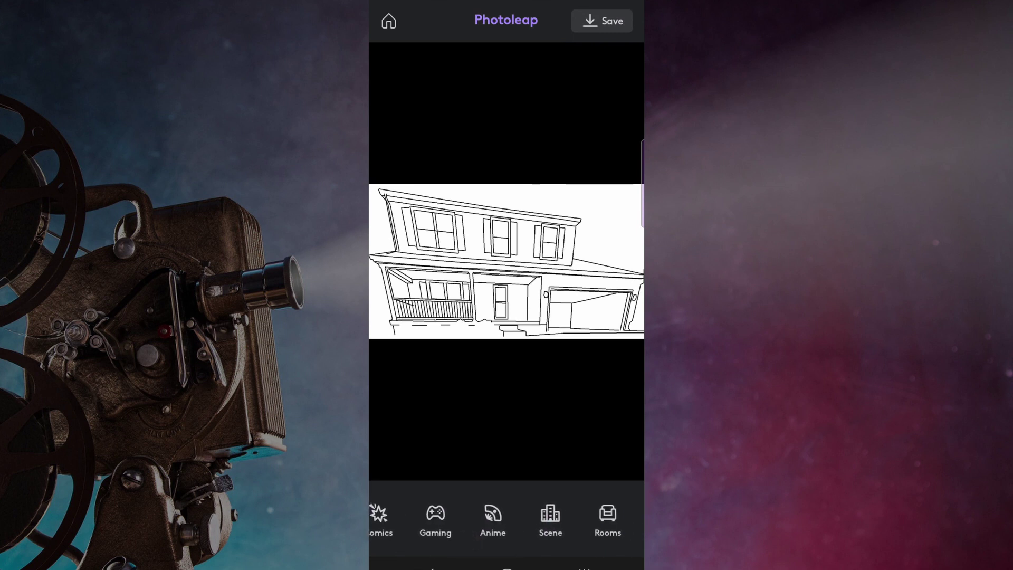
pyautogui.click(551, 519)
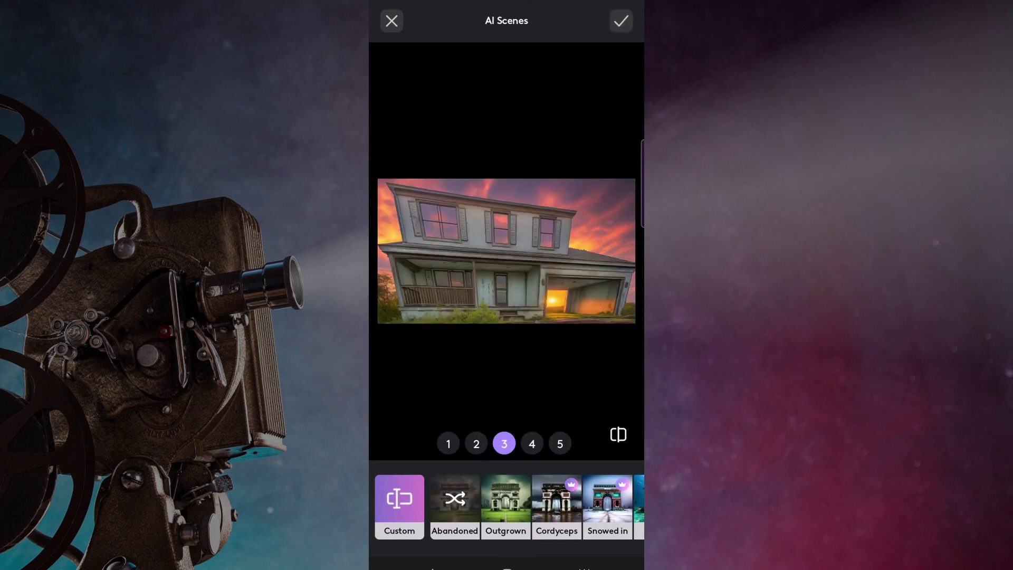
pyautogui.moveTo(602, 507); pyautogui.dragTo(412, 507)
# Step: Try the Graffiti, Bounce, Medieval and Venice scene styles, ending on variant 5
pyautogui.click(525, 507)
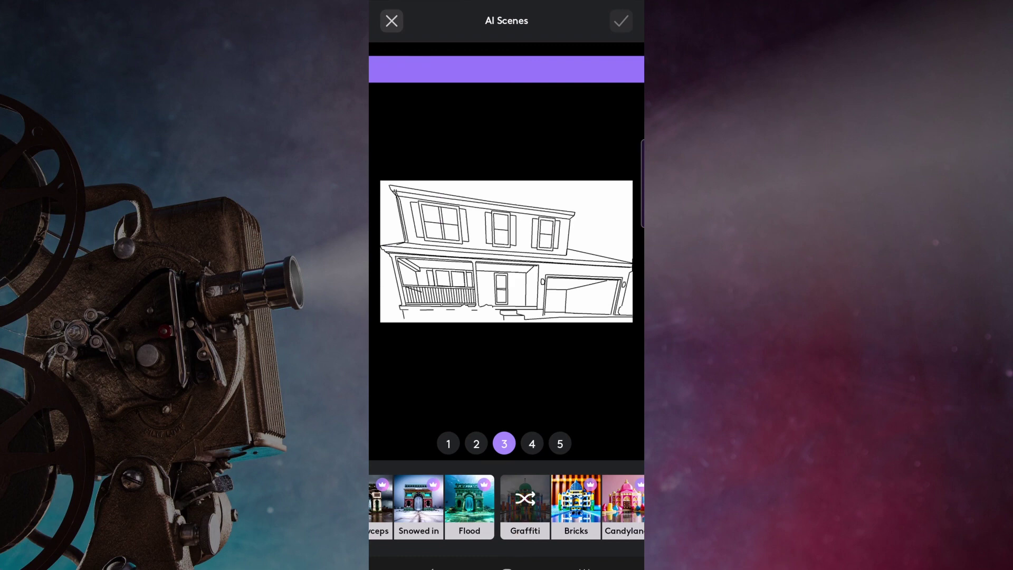
pyautogui.moveTo(601, 506); pyautogui.dragTo(479, 506)
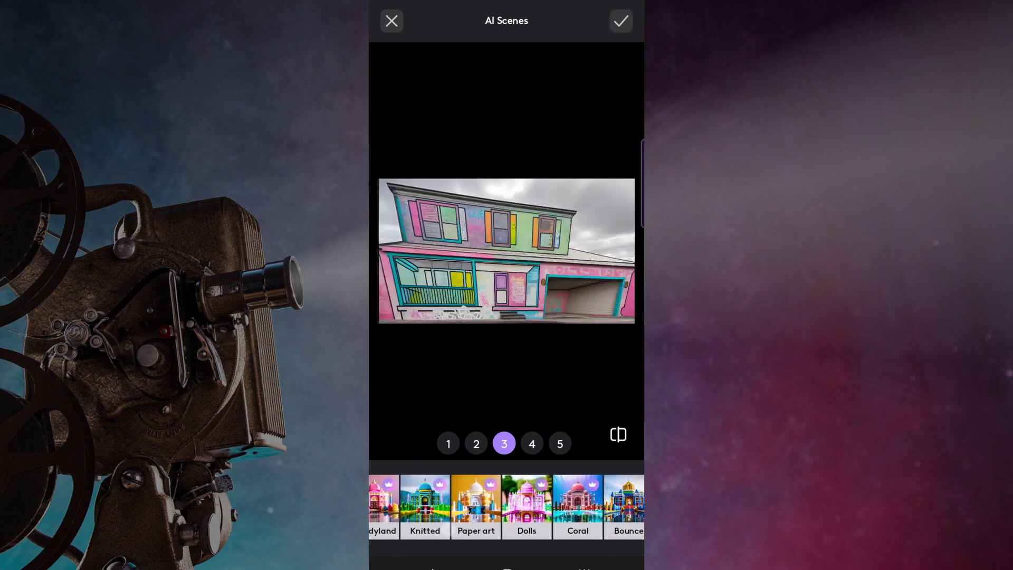
pyautogui.click(628, 506)
pyautogui.moveTo(602, 507); pyautogui.dragTo(412, 506)
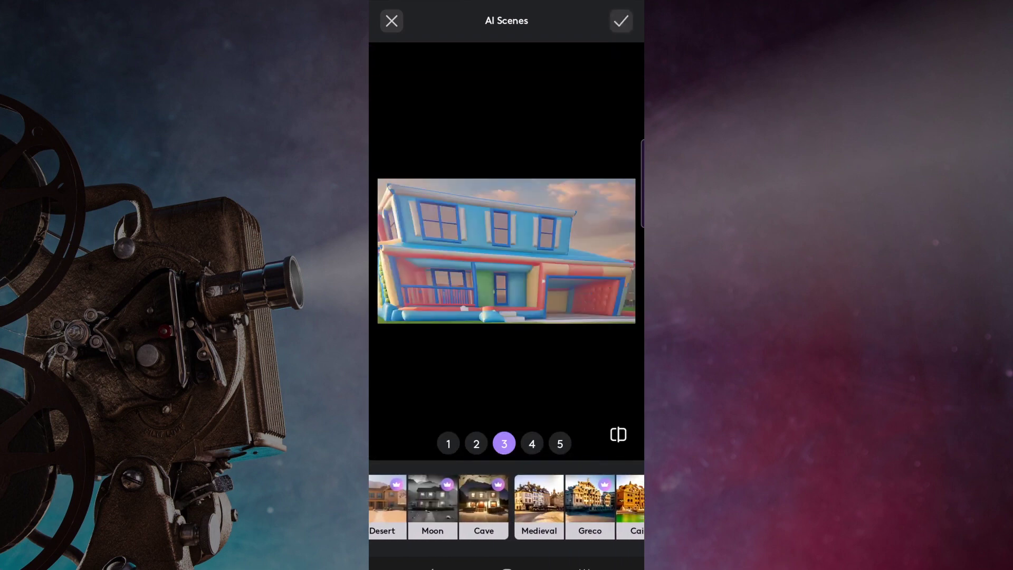
pyautogui.click(565, 440)
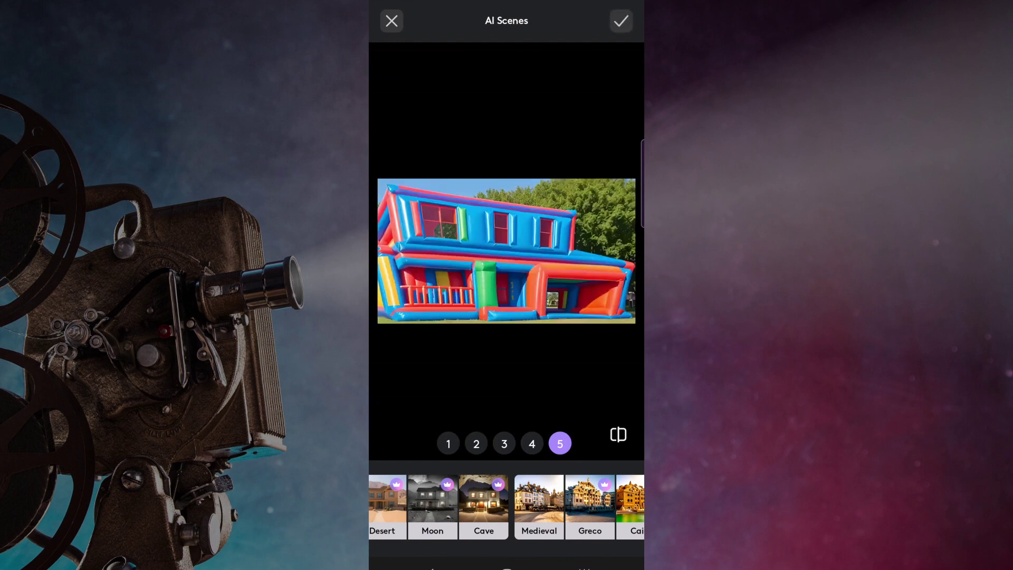
pyautogui.click(539, 507)
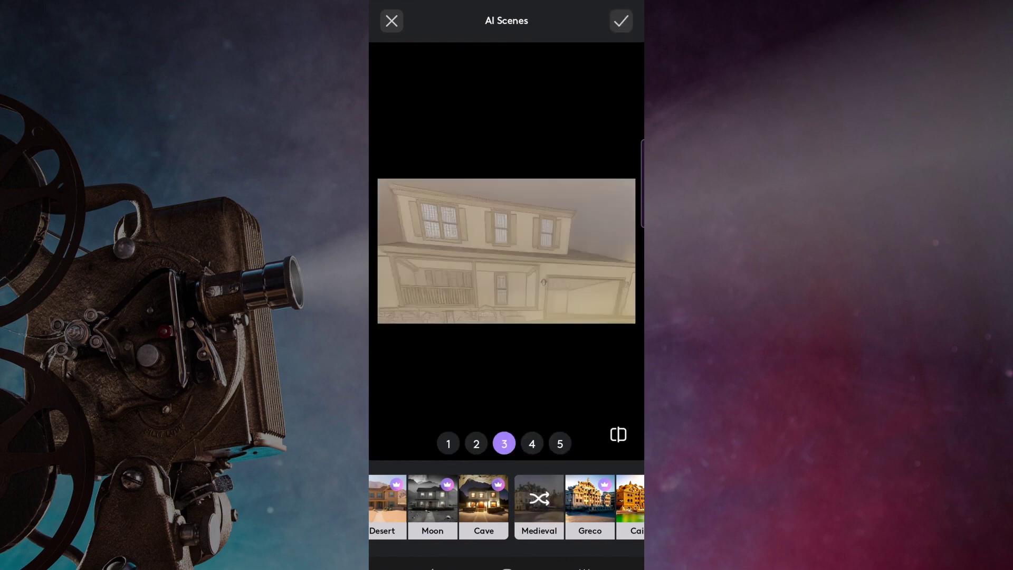
pyautogui.moveTo(602, 506); pyautogui.dragTo(493, 507)
pyautogui.moveTo(570, 506); pyautogui.dragTo(491, 507)
pyautogui.click(528, 506)
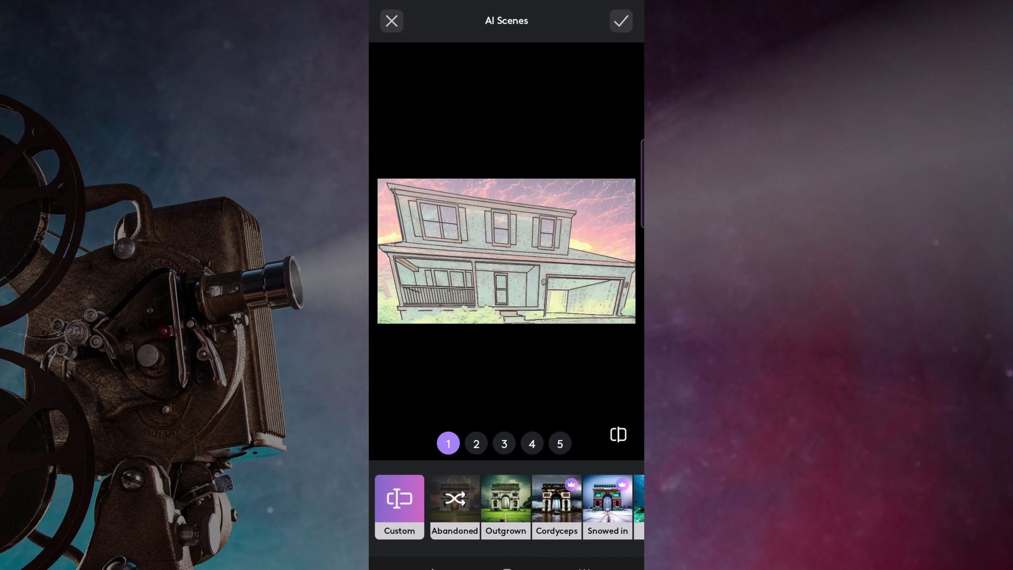
pyautogui.click(456, 498)
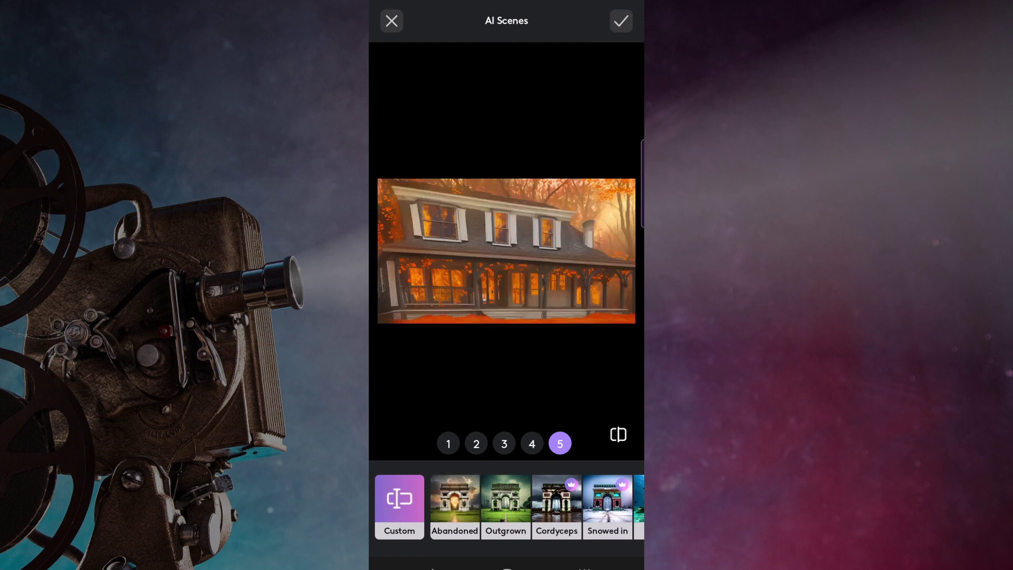
# Step: Generate a custom Halloween scene from a typed, corrected prompt
pyautogui.click(399, 507)
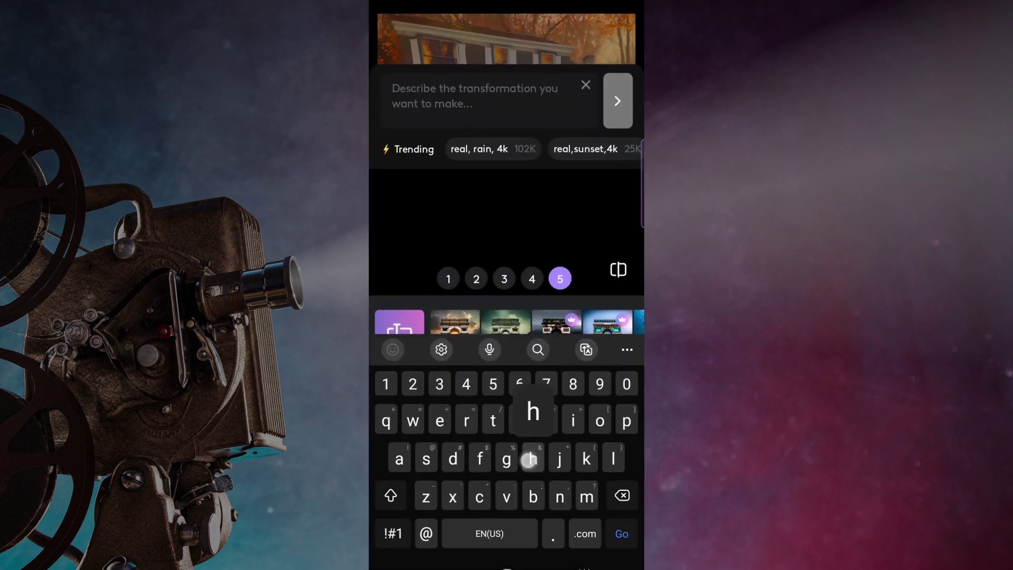
pyautogui.write('house facade halloween')
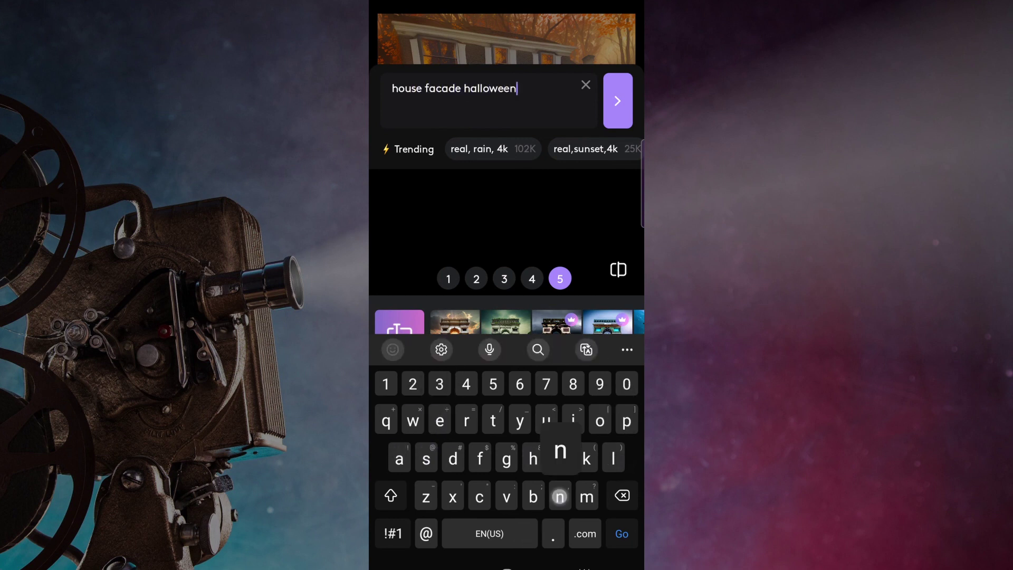
pyautogui.write(' nighym')
pyautogui.press('BackSpace')
pyautogui.press('BackSpace')
pyautogui.write('tmare before')
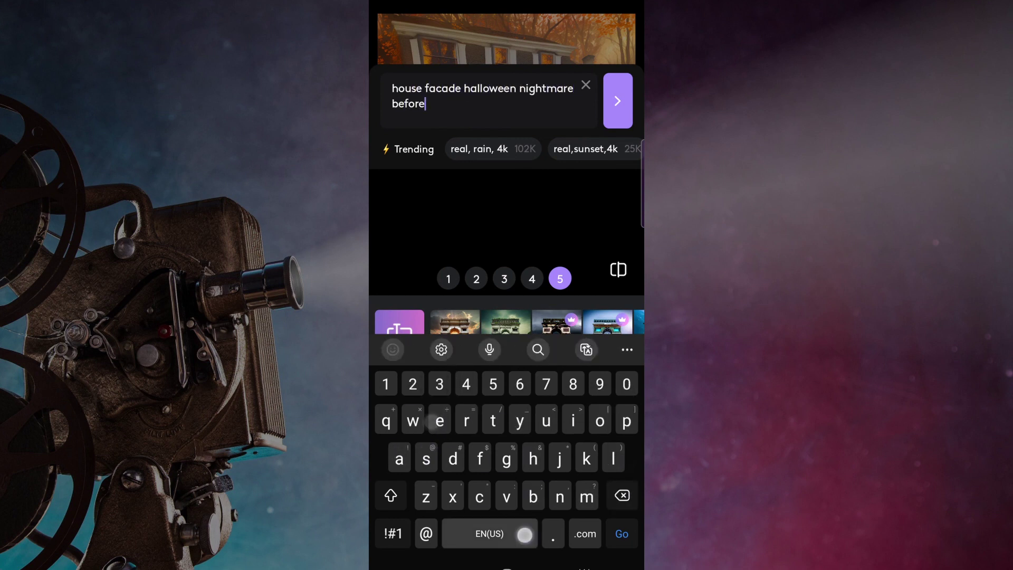
pyautogui.write(' christmas')
pyautogui.click(618, 101)
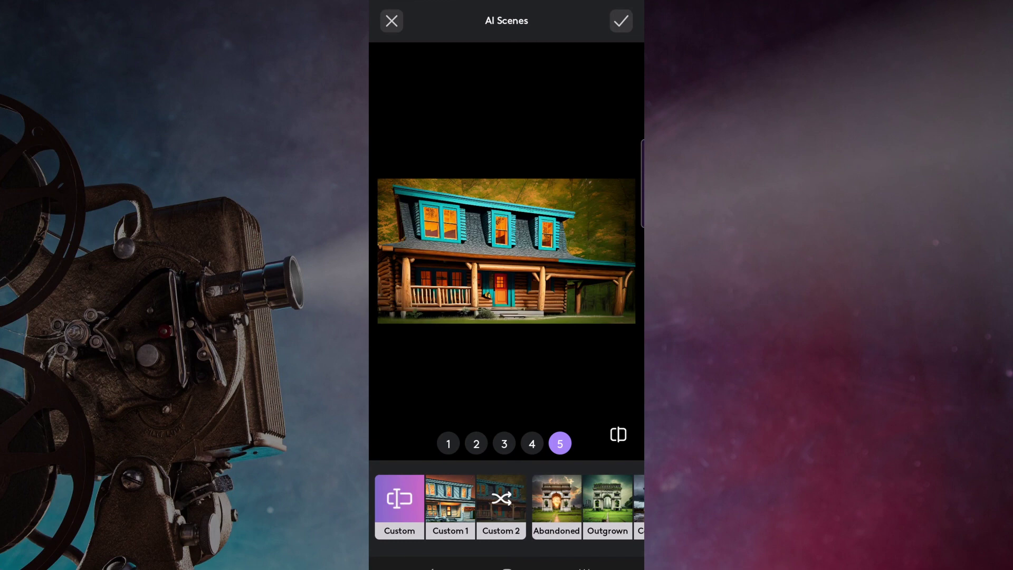
pyautogui.write('christmas the grinch')
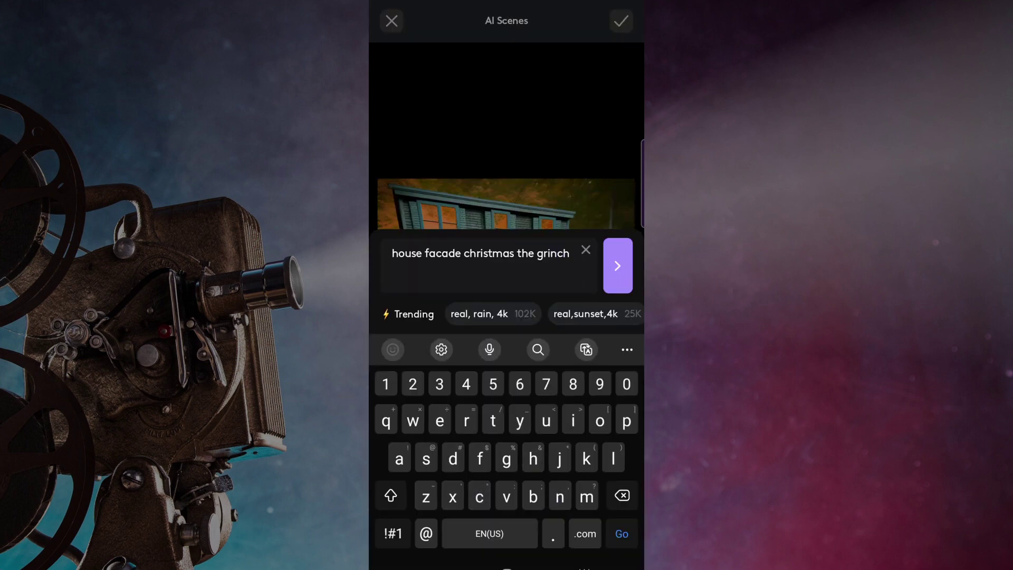
# Step: Generate the Grinch Christmas render, then delete the santa claus words from the prompt
pyautogui.click(617, 265)
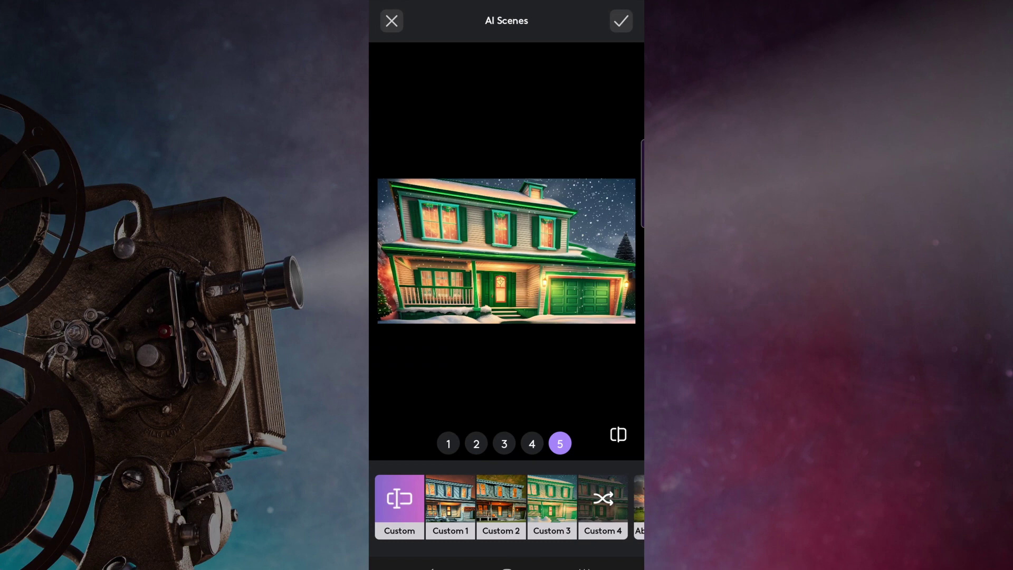
pyautogui.click(400, 499)
pyautogui.press('BackSpace')
pyautogui.press('BackSpace')
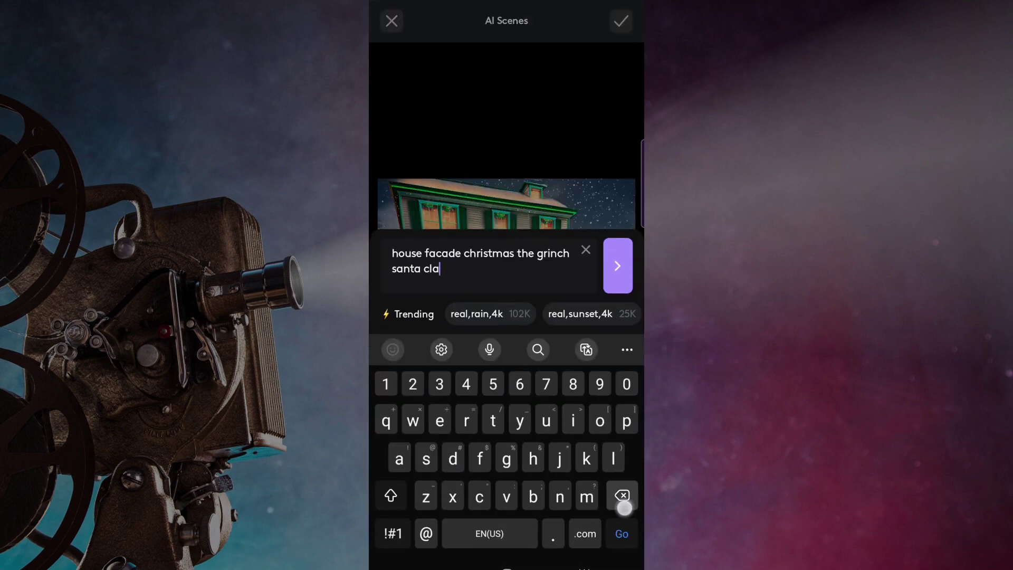
pyautogui.press('BackSpace')
pyautogui.press('BackSpace')
pyautogui.press('BackSpace')
pyautogui.press('BackSpace')
pyautogui.press('BackSpace')
pyautogui.press('BackSpace')
pyautogui.press('BackSpace')
pyautogui.press('BackSpace')
pyautogui.press('BackSpace')
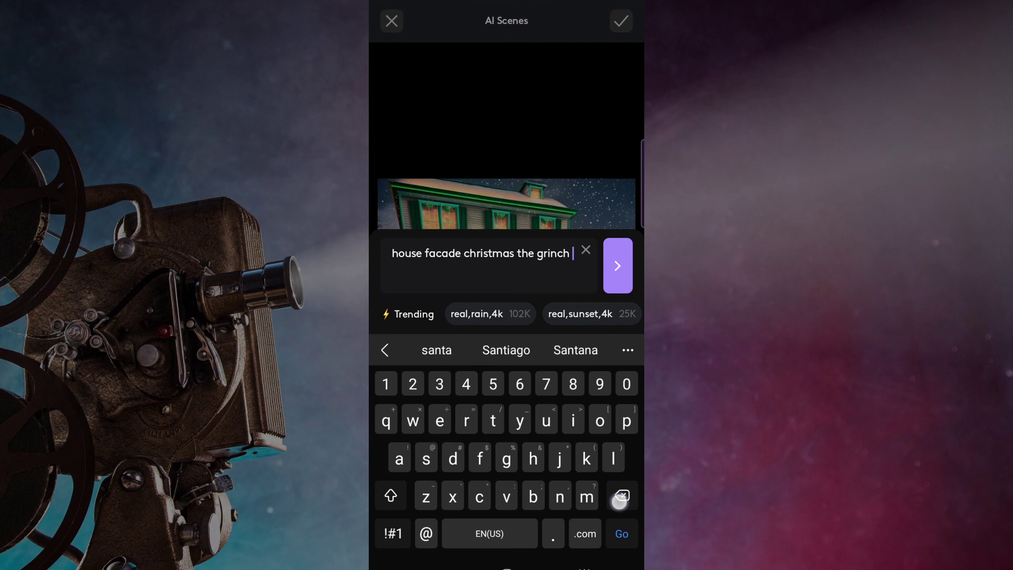
pyautogui.press('BackSpace')
pyautogui.press('BackSpace')
pyautogui.press('BackSpace')
pyautogui.press('BackSpace')
pyautogui.press('BackSpace')
pyautogui.press('BackSpace')
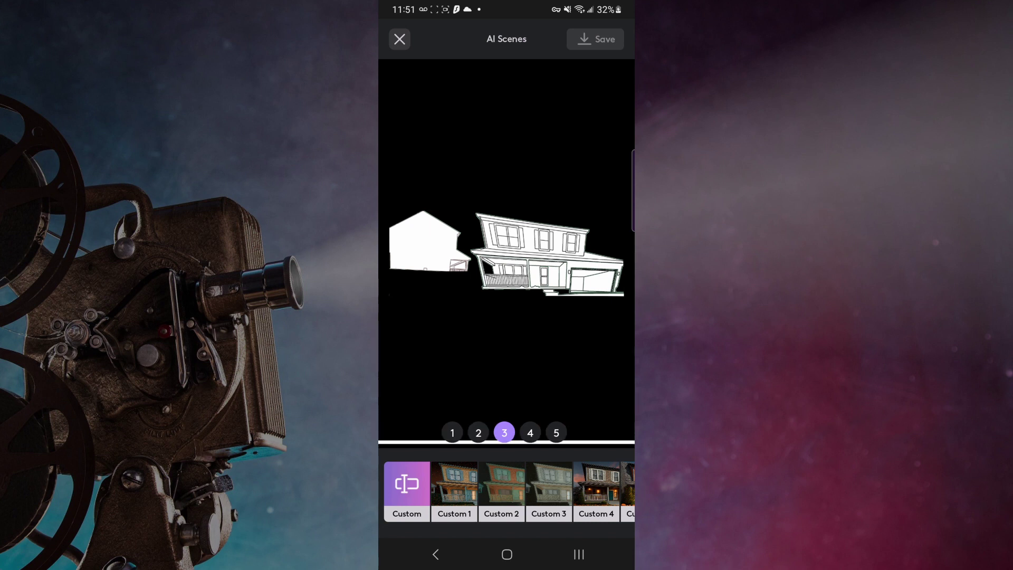
# Step: Render the house with the prompt 'halloween decoration house facade pumpkin theme'
pyautogui.click(407, 486)
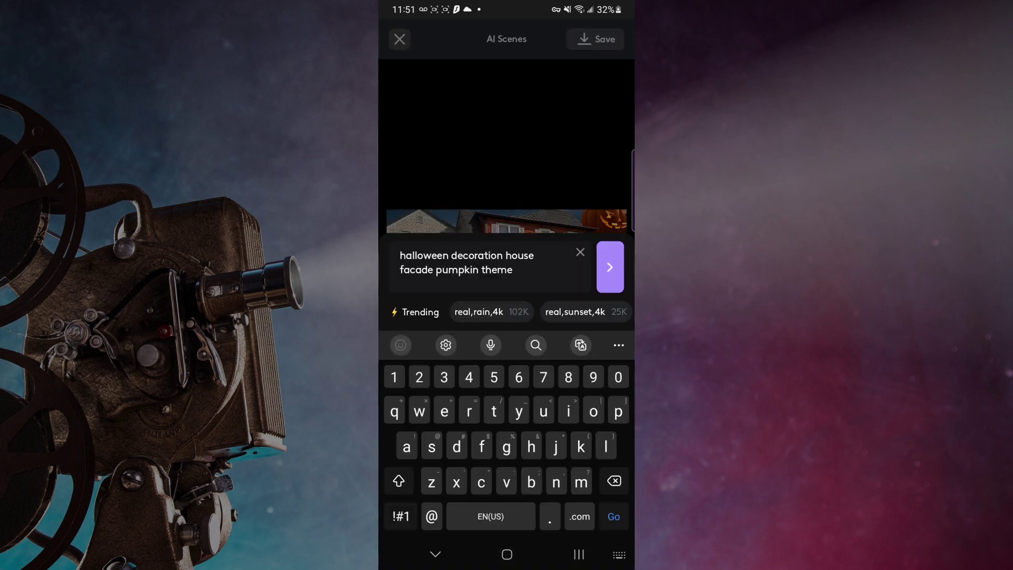
pyautogui.click(609, 267)
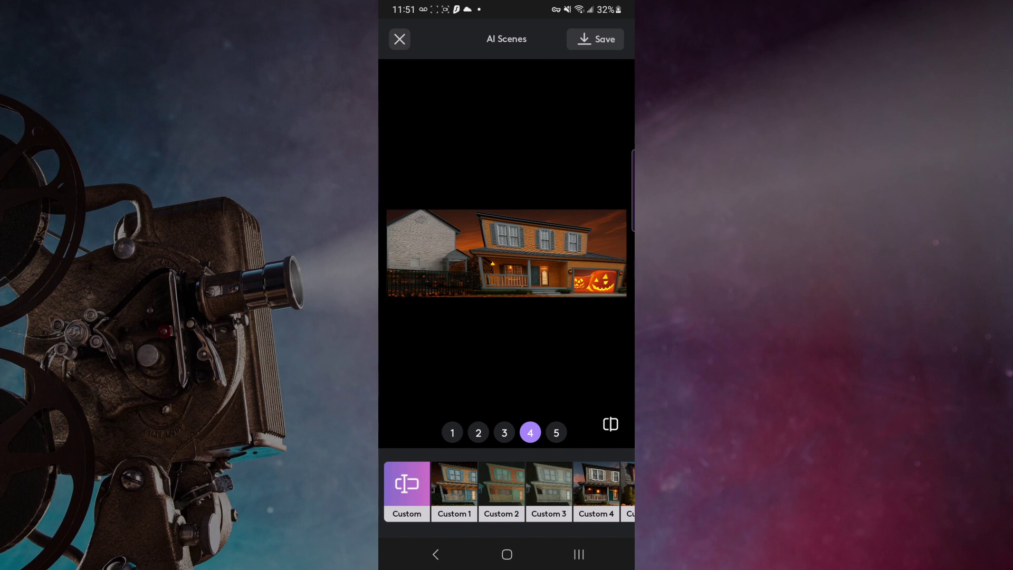
pyautogui.moveTo(521, 55); pyautogui.dragTo(492, 39)
# Step: Save the jack-o'-lantern house render to the gallery
pyautogui.click(594, 38)
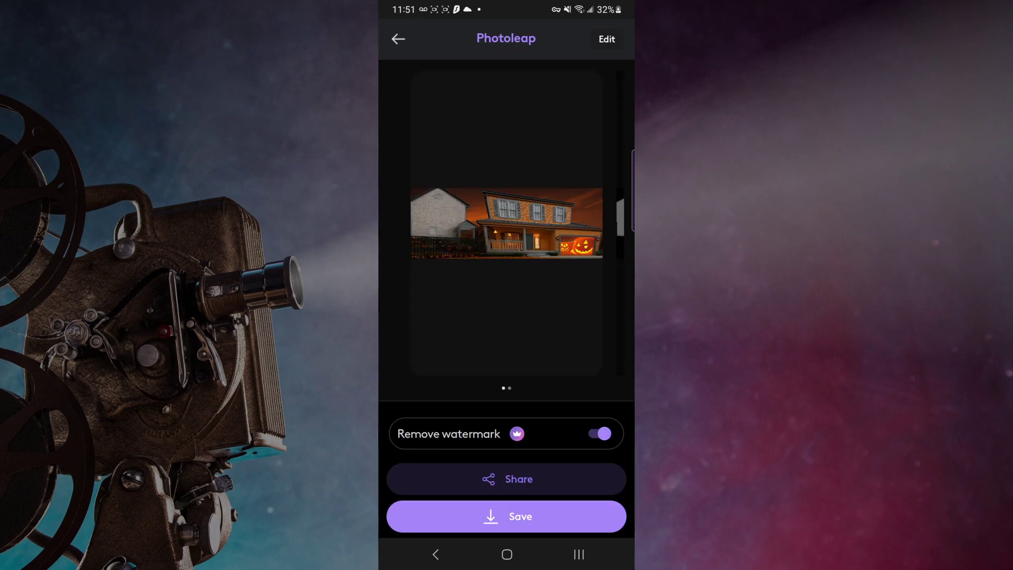
pyautogui.click(543, 515)
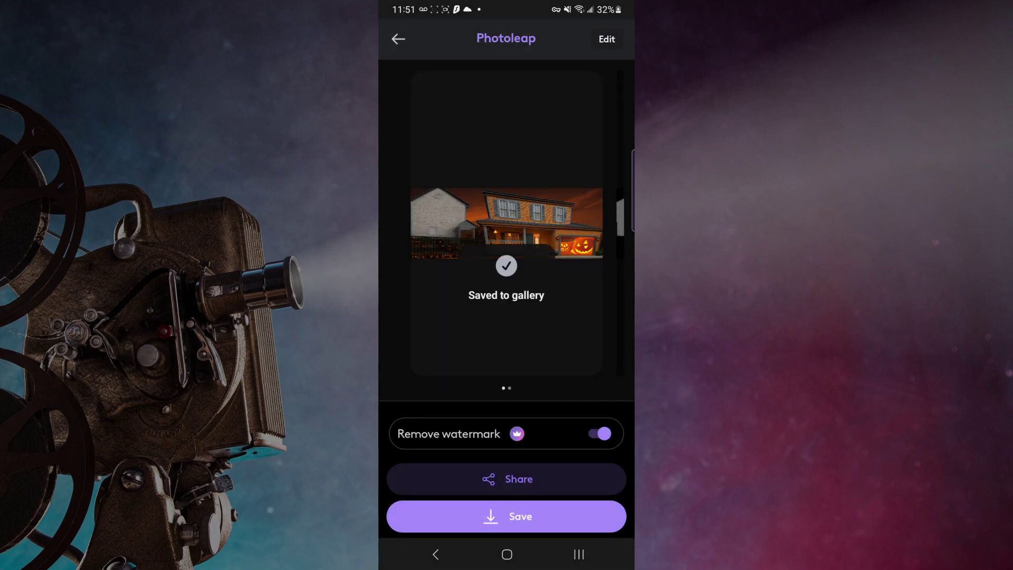